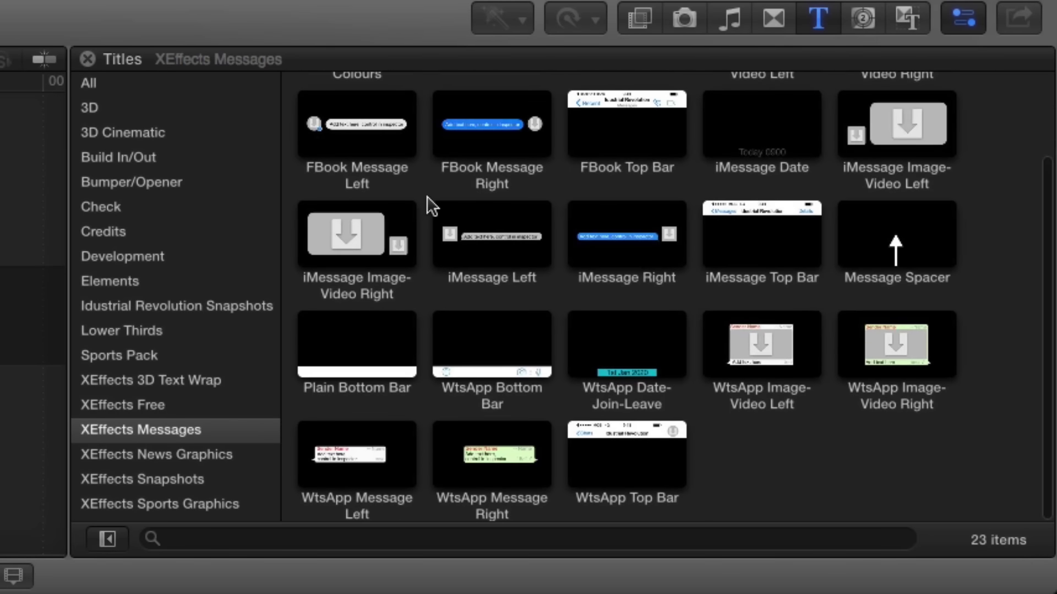
Step: Add the FBook Message Left title and set its Avatar Image to the lipstick girl photo
scroll(427, 195, up, 3)
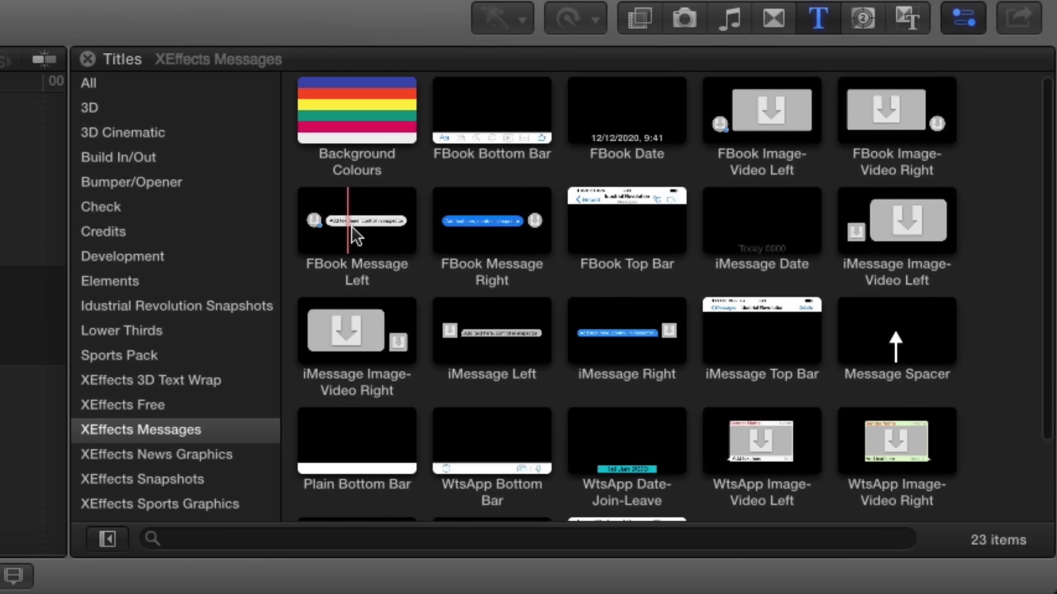
click(347, 224)
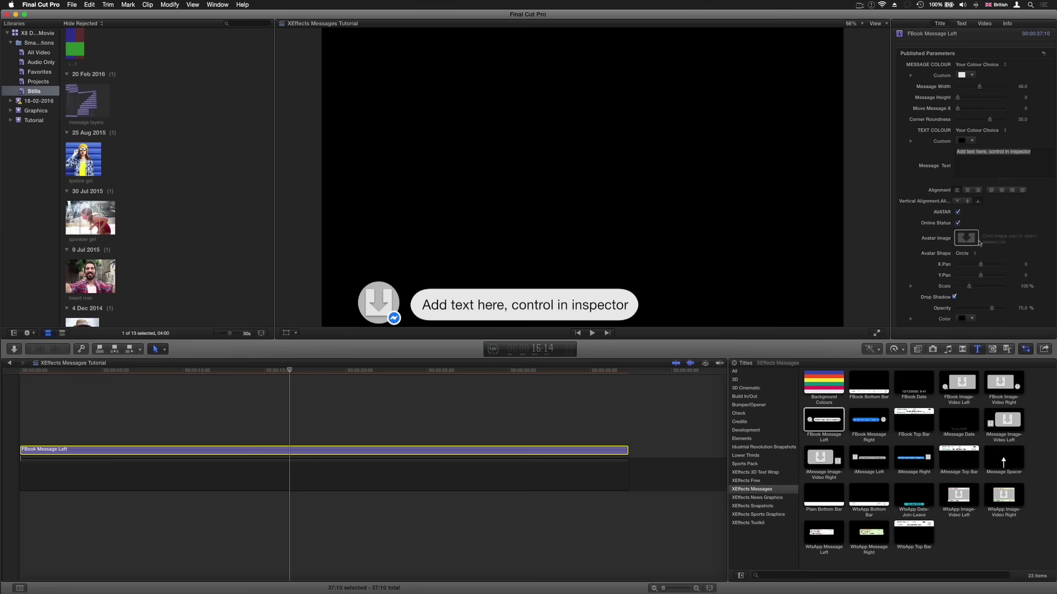
click(969, 242)
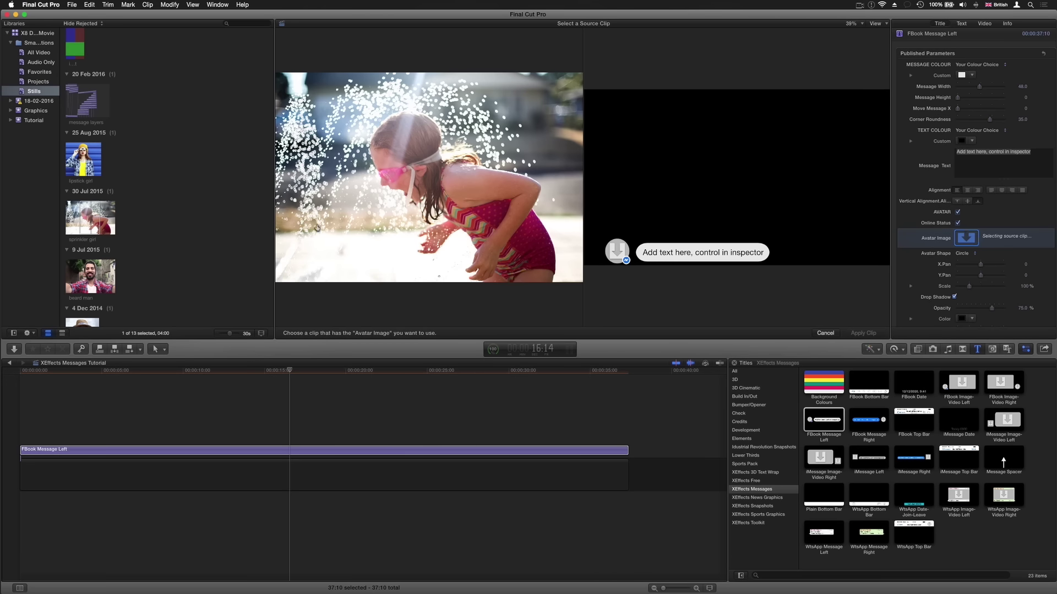
click(83, 159)
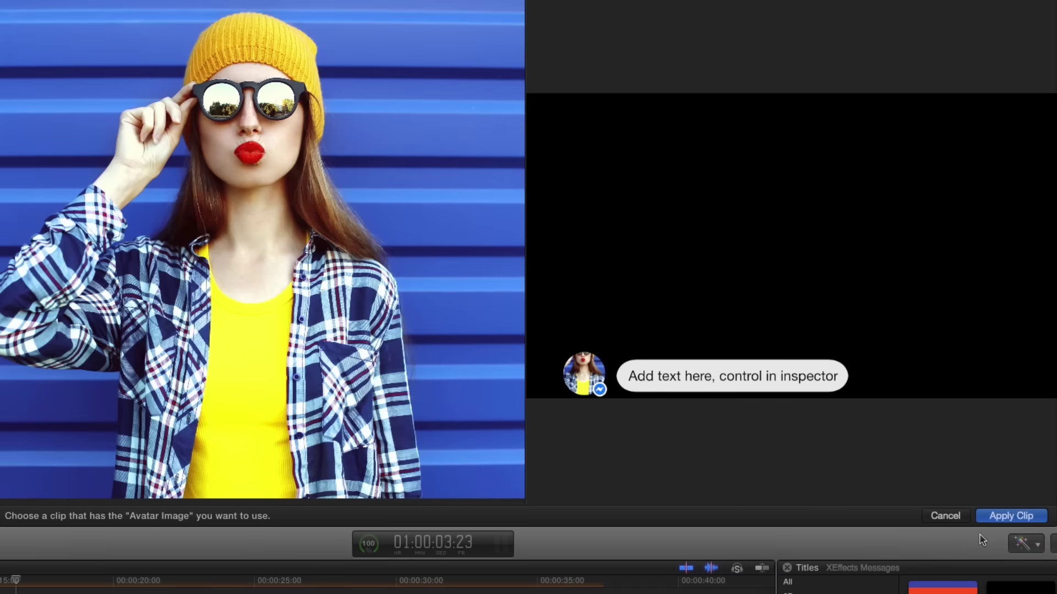
click(1009, 519)
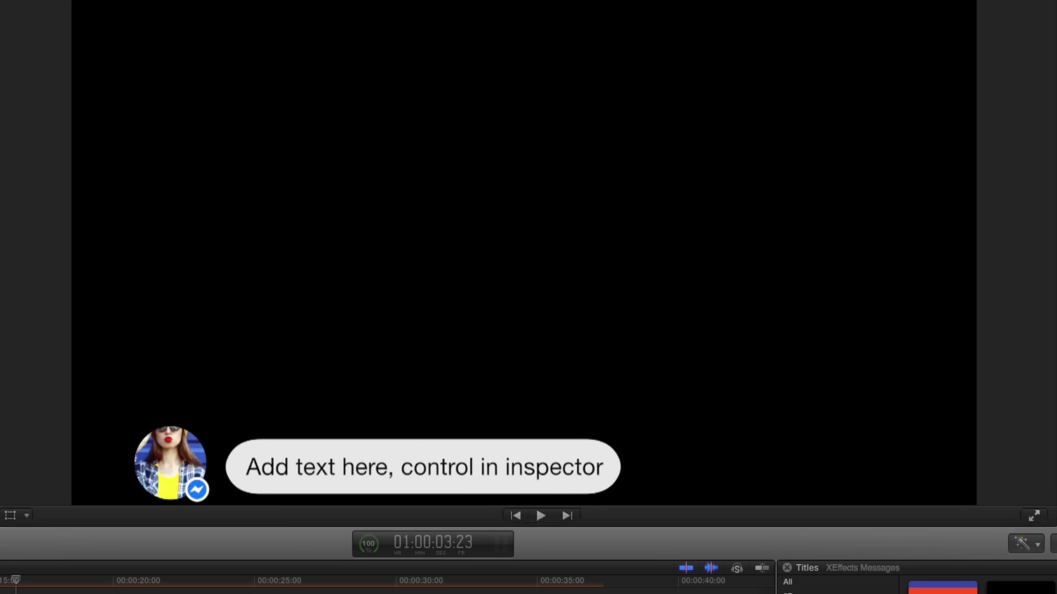
Step: Adjust the avatar's Y.Pan, narrow Message Width to 51.3, change Corner Roundness, and keep the custom colour
drag(931, 377, 944, 342)
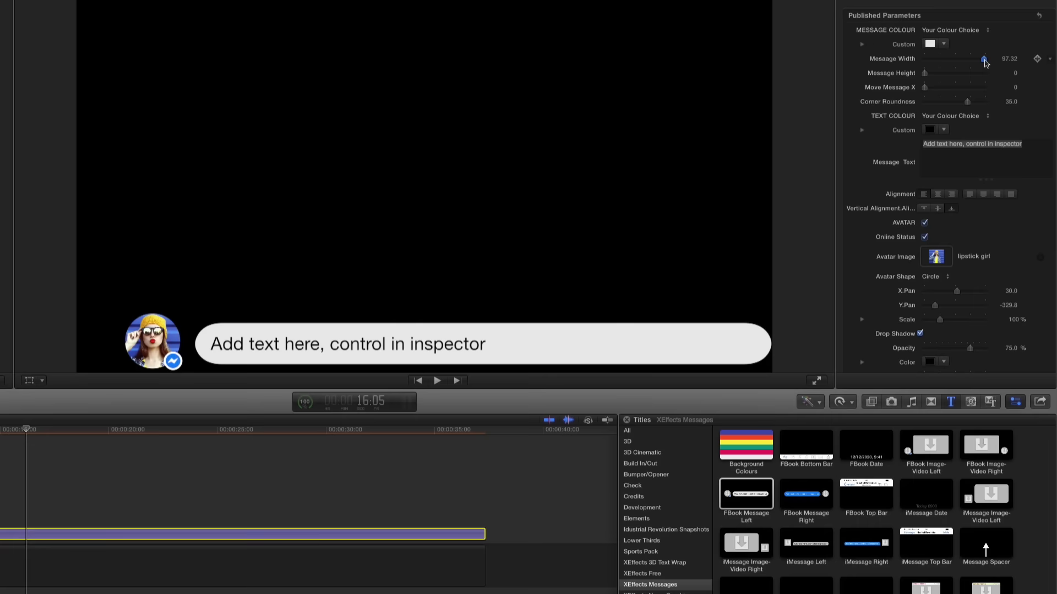
drag(984, 60, 988, 102)
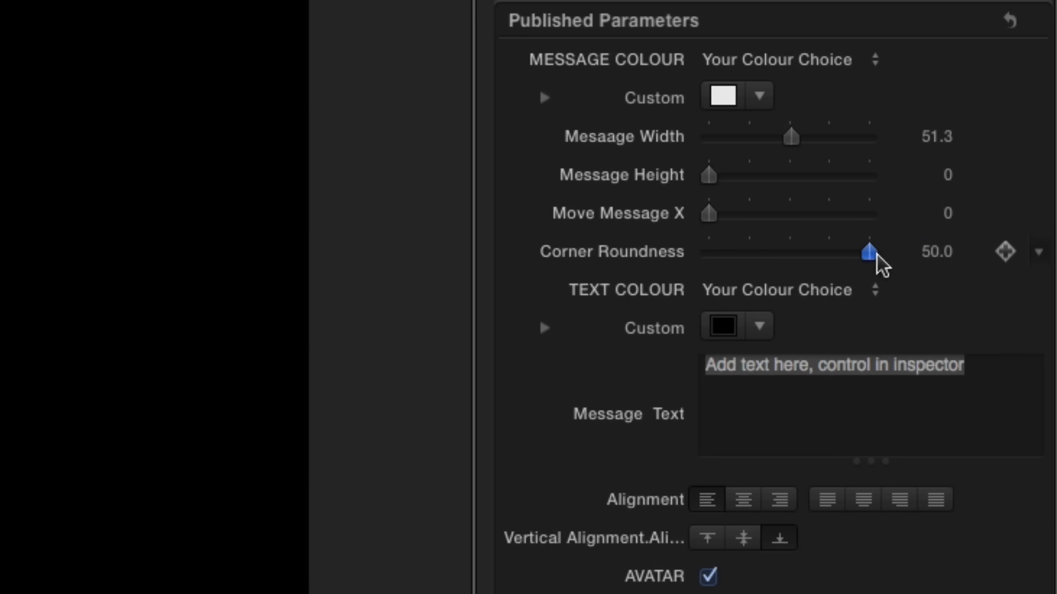
drag(876, 255, 754, 254)
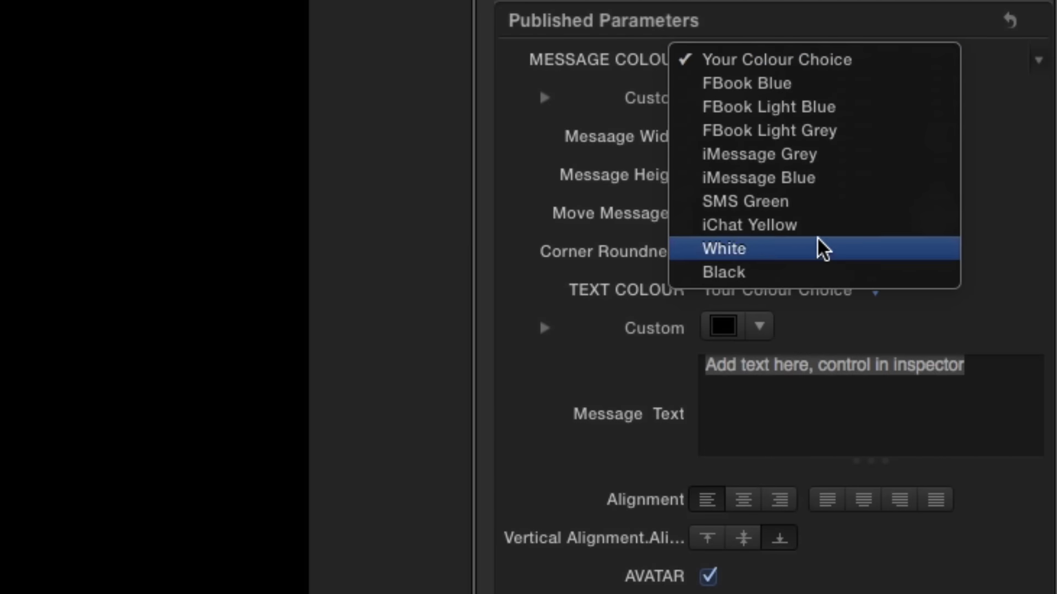
click(811, 59)
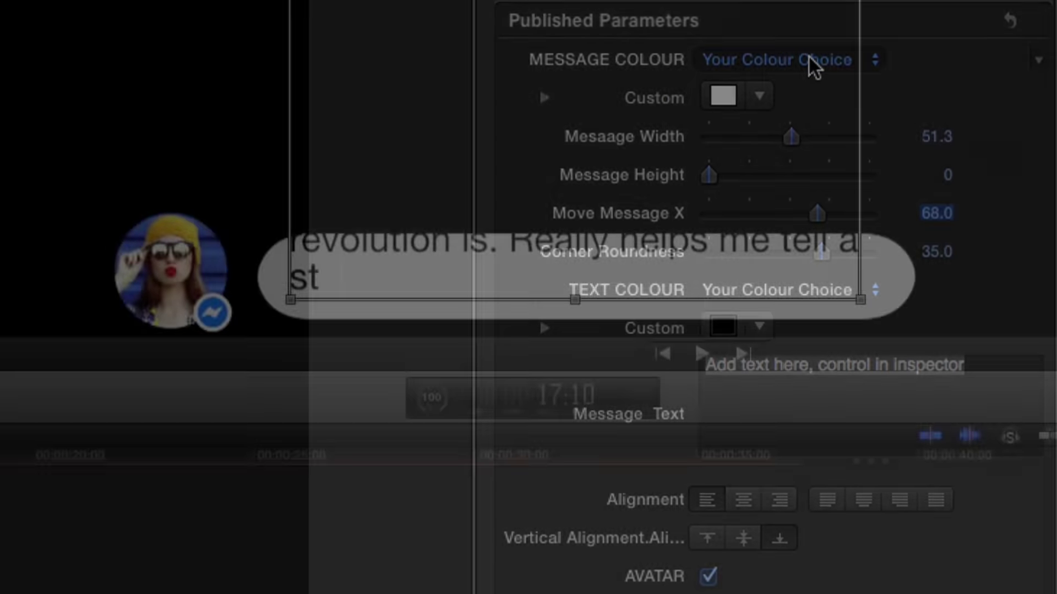
Step: Finish the message ending 'in my film!', wrap it into four lines, and set Message Height to 14.9
text(ory i)
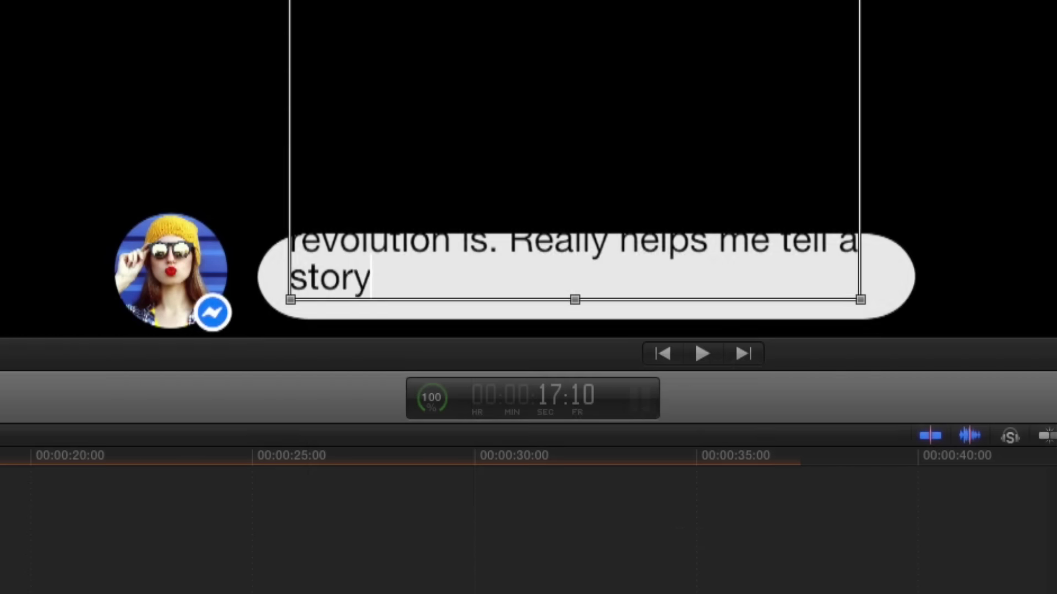
text(n)
text(my )
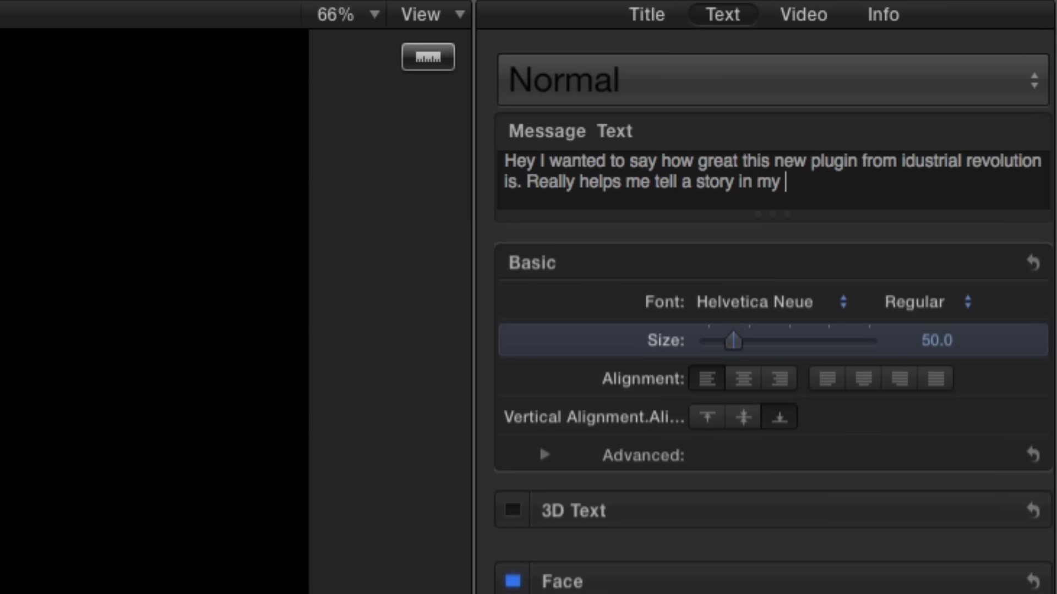
text(film)
text(!)
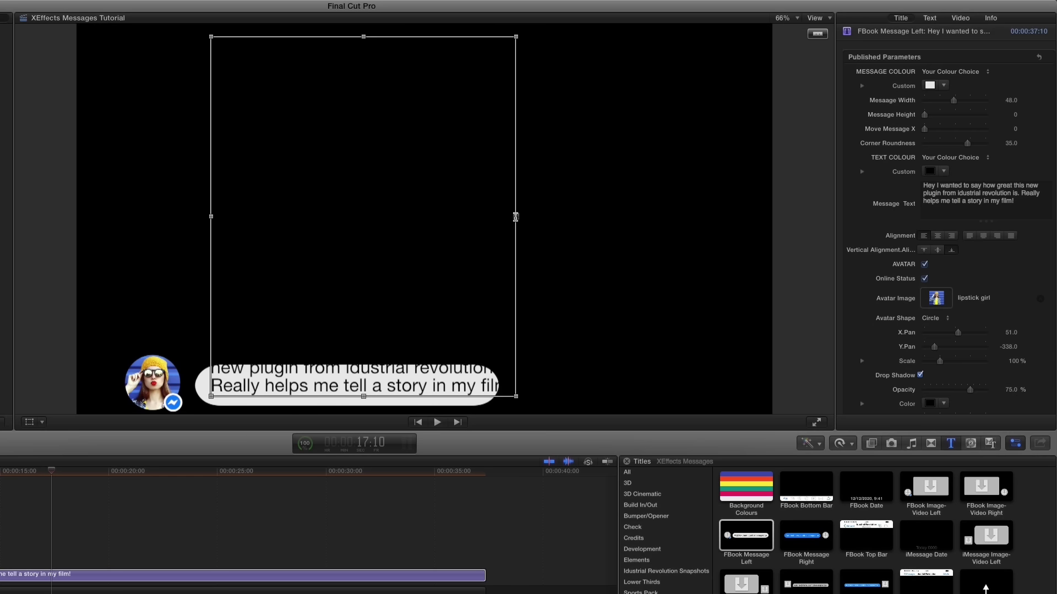
drag(515, 217, 490, 218)
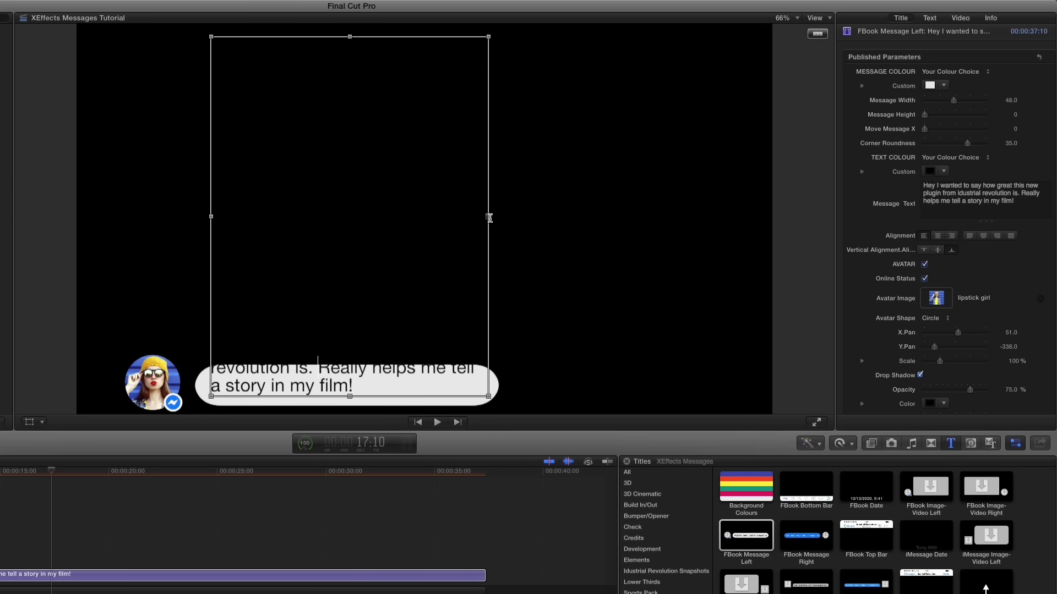
drag(926, 115, 936, 116)
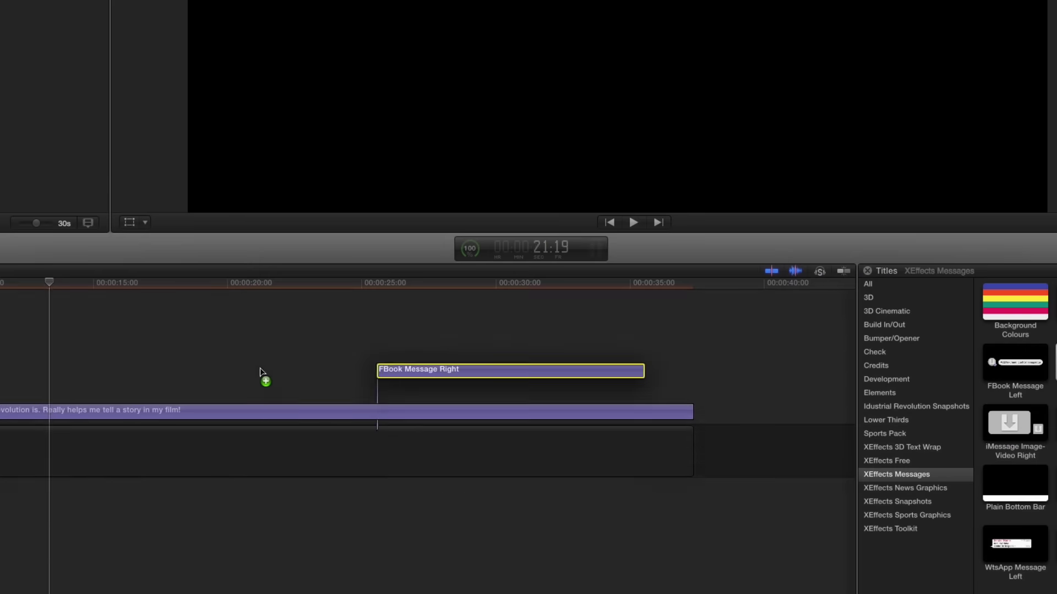
Step: Place the FBook Message Right title on the timeline, at a frame showing both bubbles
drag(134, 548, 0, 515)
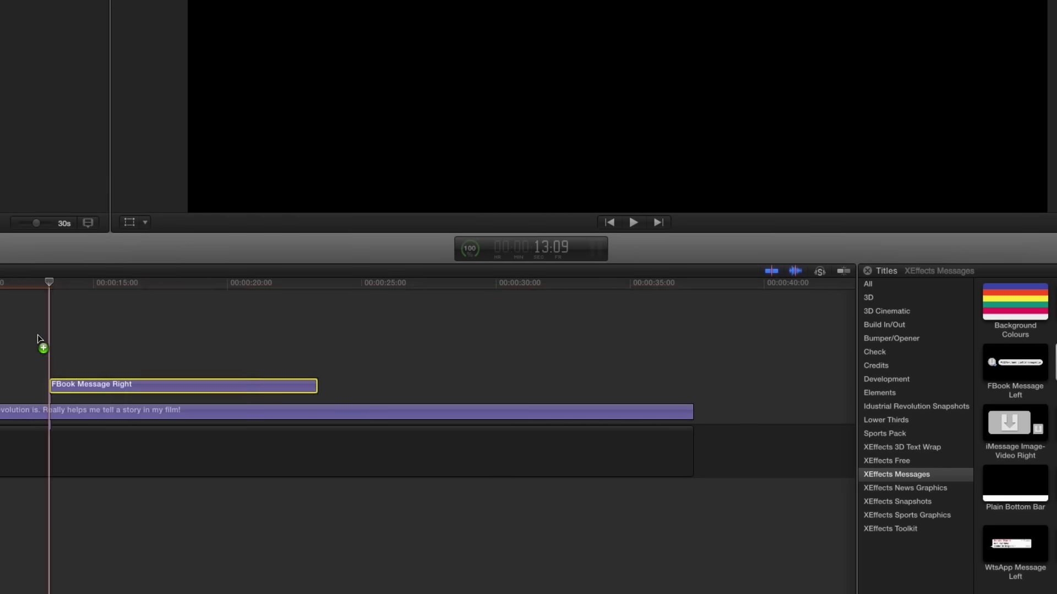
drag(39, 338, 38, 338)
click(41, 282)
drag(40, 282, 153, 290)
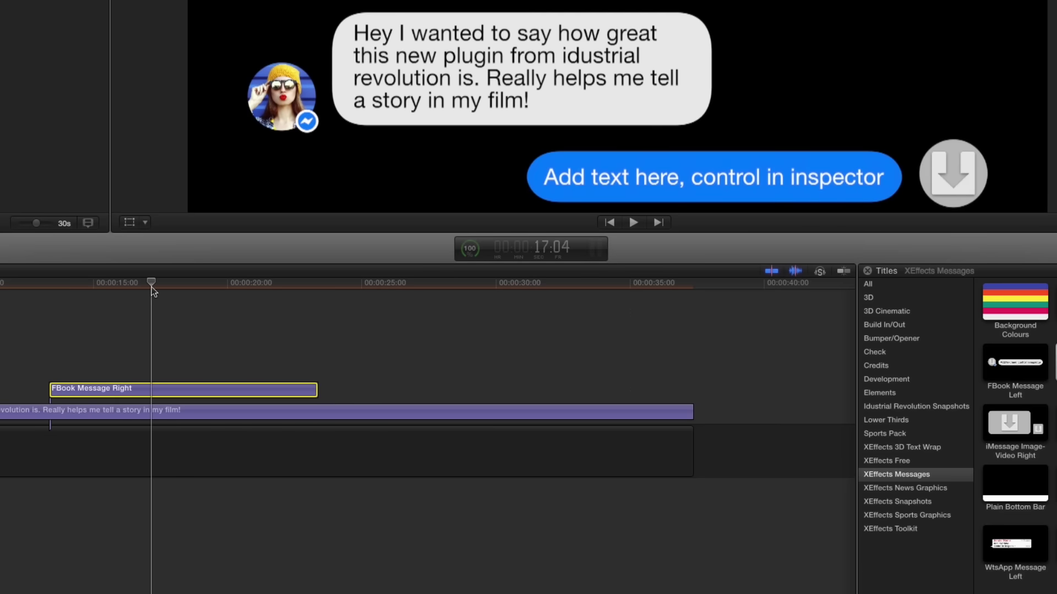
Step: Set the reply text to 'That's really cool!' and give it a man's photo as avatar
text(That's really cool!)
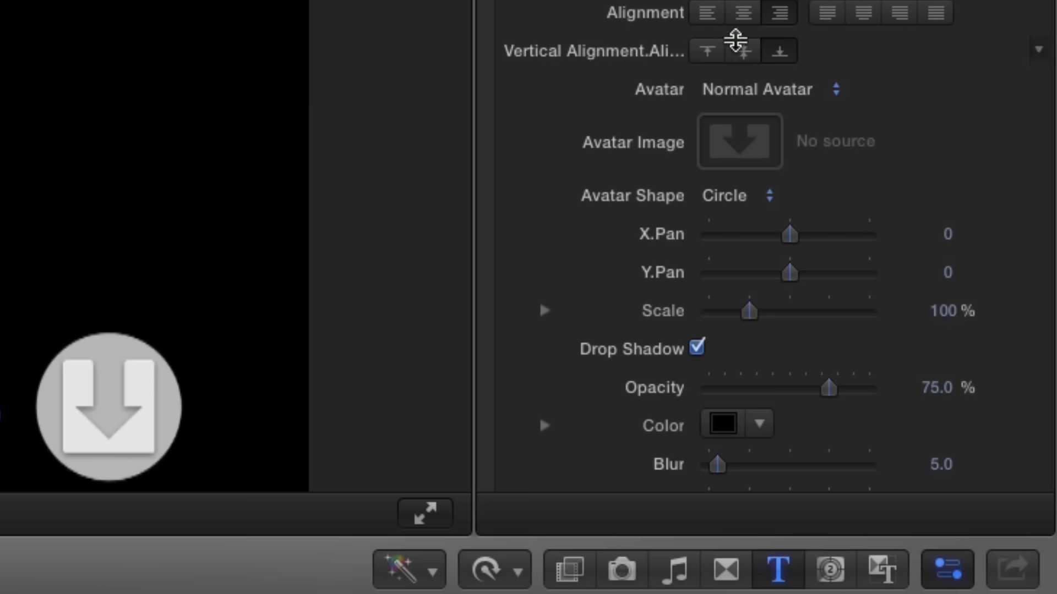
click(748, 144)
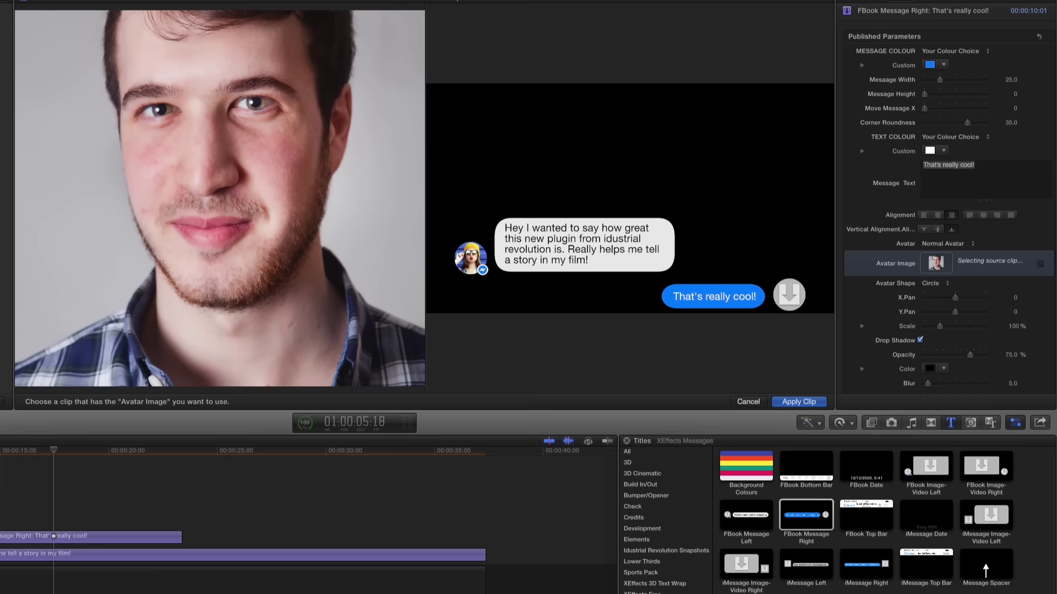
click(788, 404)
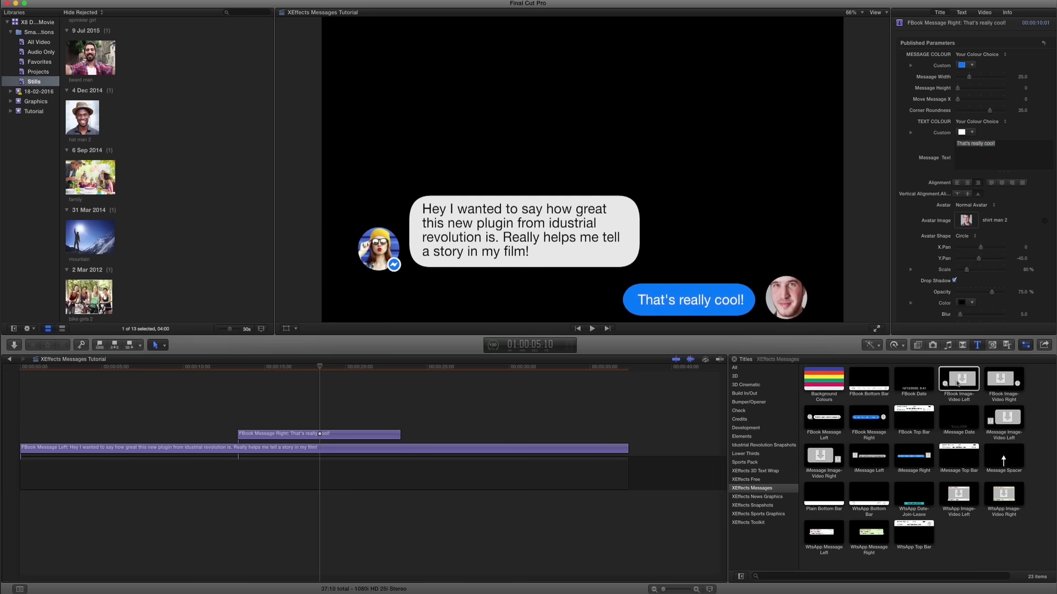
Step: Add the FBook Image-Video Left title with lipstick girl as its Avatar Image
drag(958, 384, 266, 423)
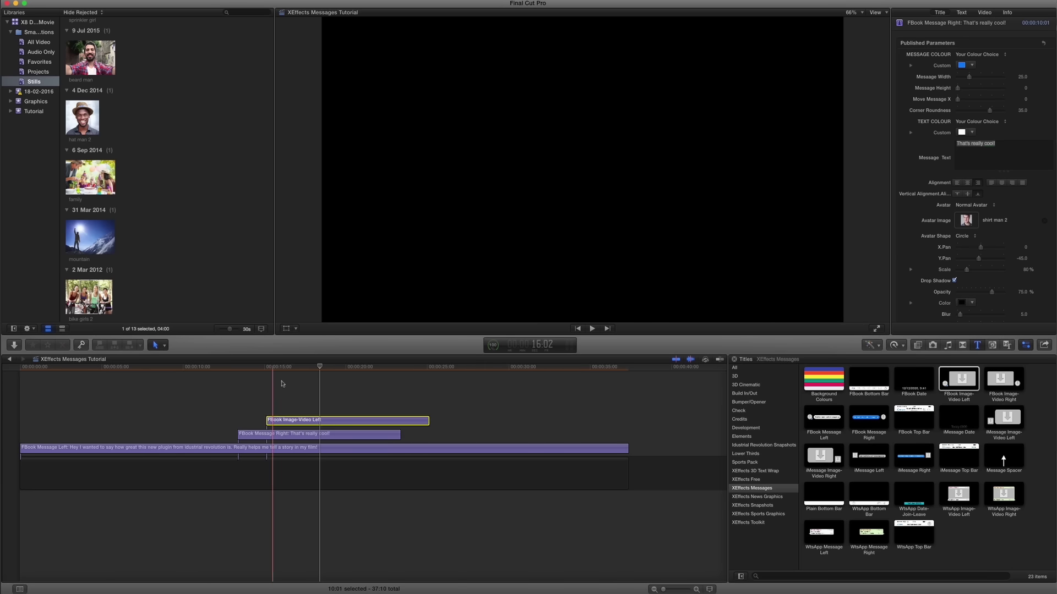
click(965, 220)
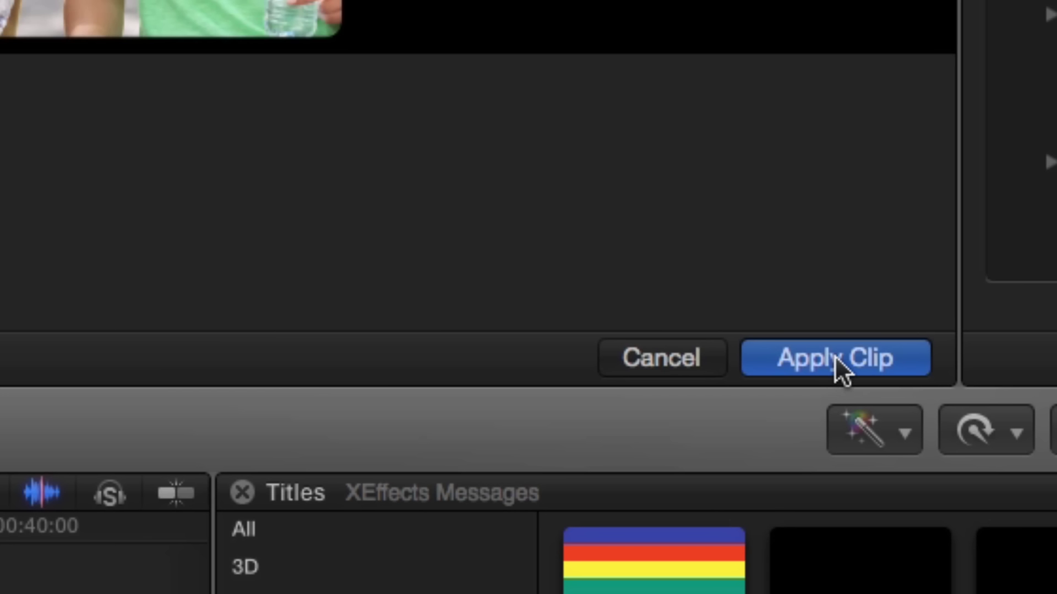
click(835, 357)
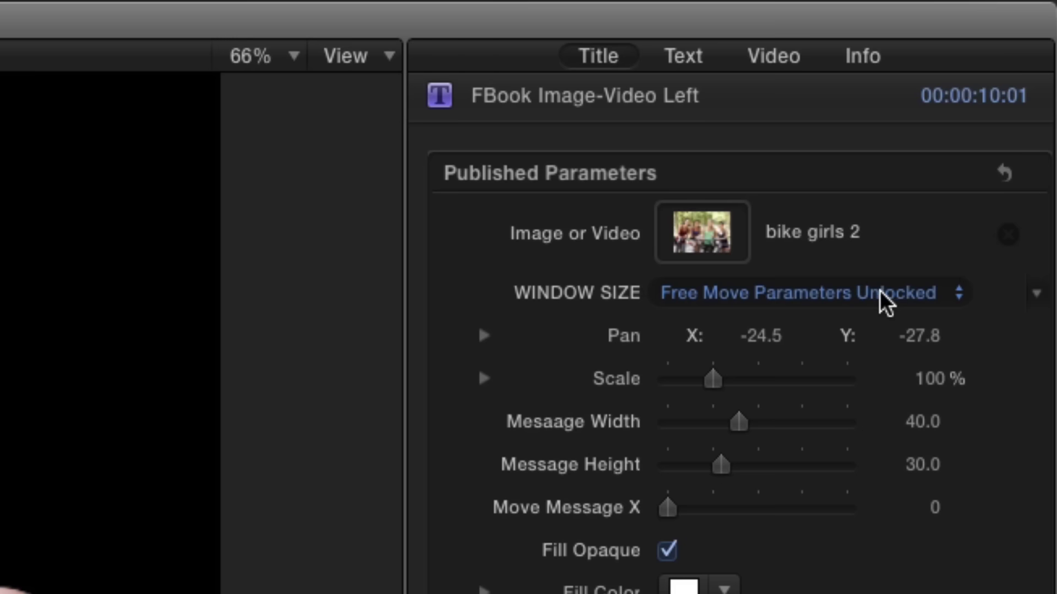
Step: Step the photo's Window Size through Landscape Small, Medium and Extra Large
click(997, 77)
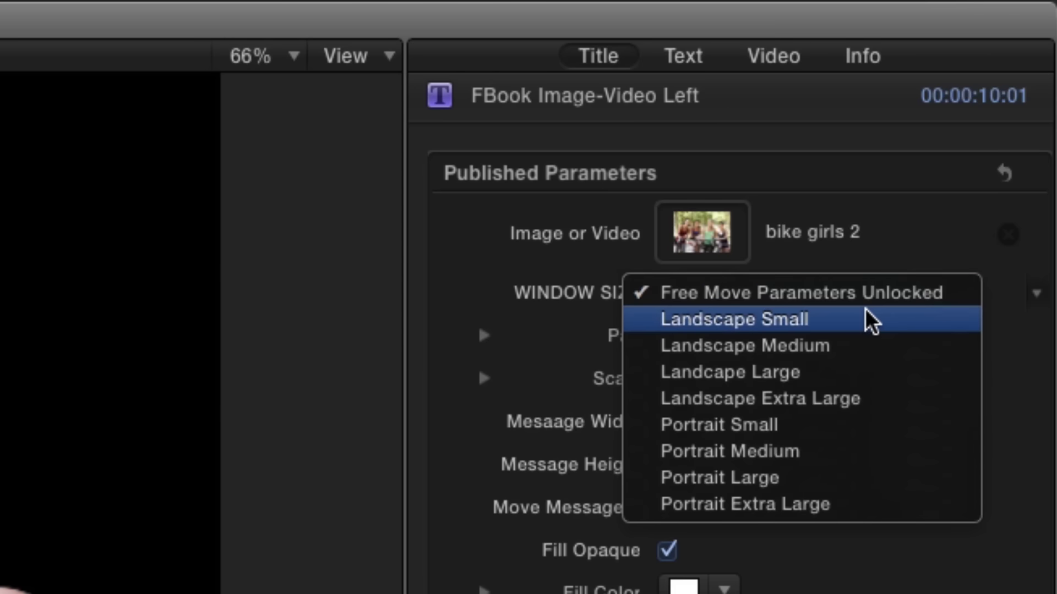
click(865, 308)
click(977, 90)
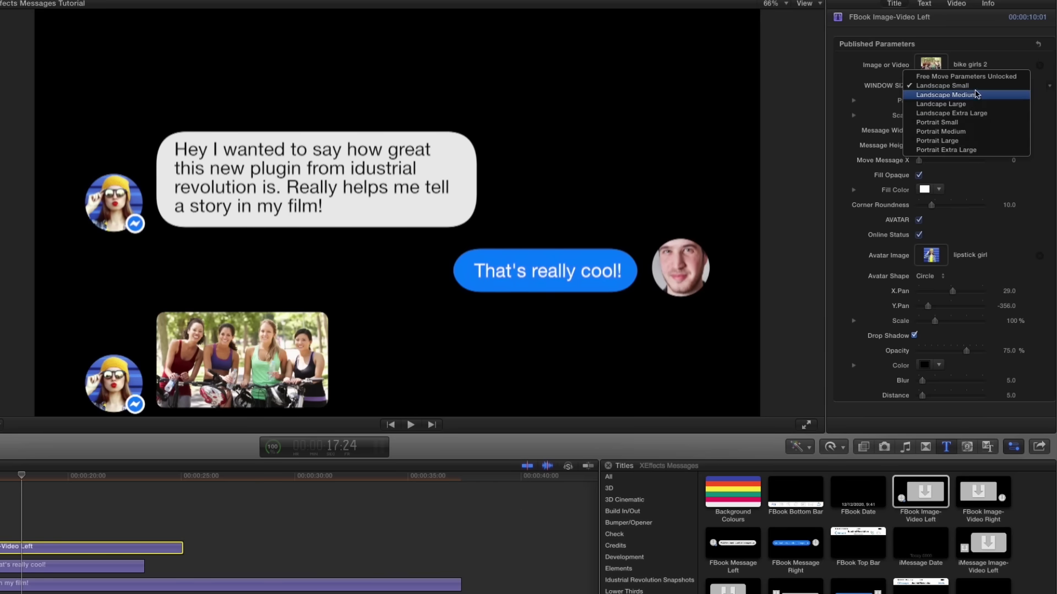
click(976, 95)
click(974, 88)
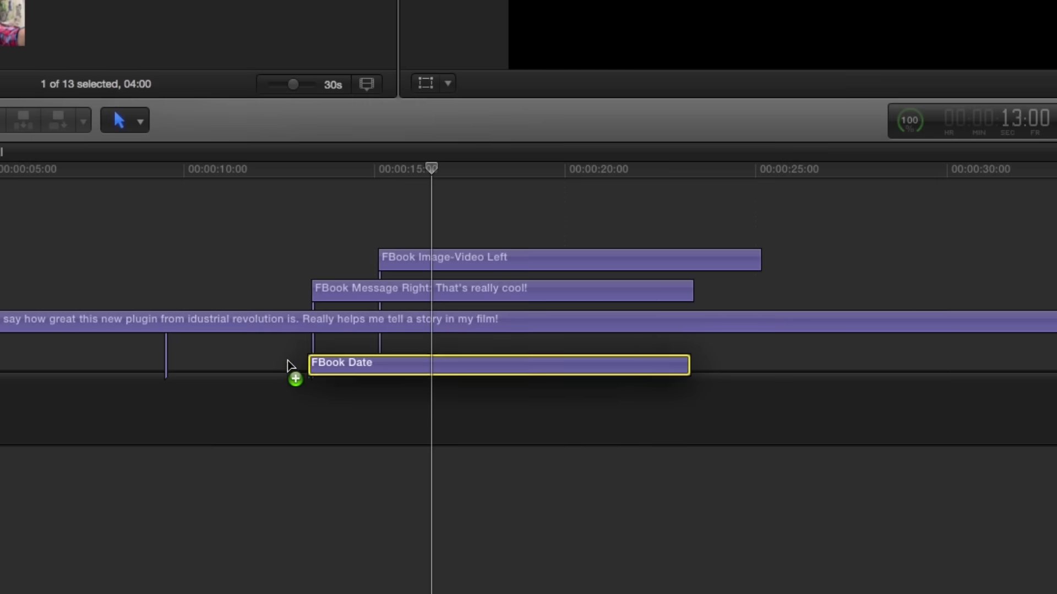
Step: Move the FBook Date title earlier and trim FBook Message Left to start with it
drag(286, 358, 215, 357)
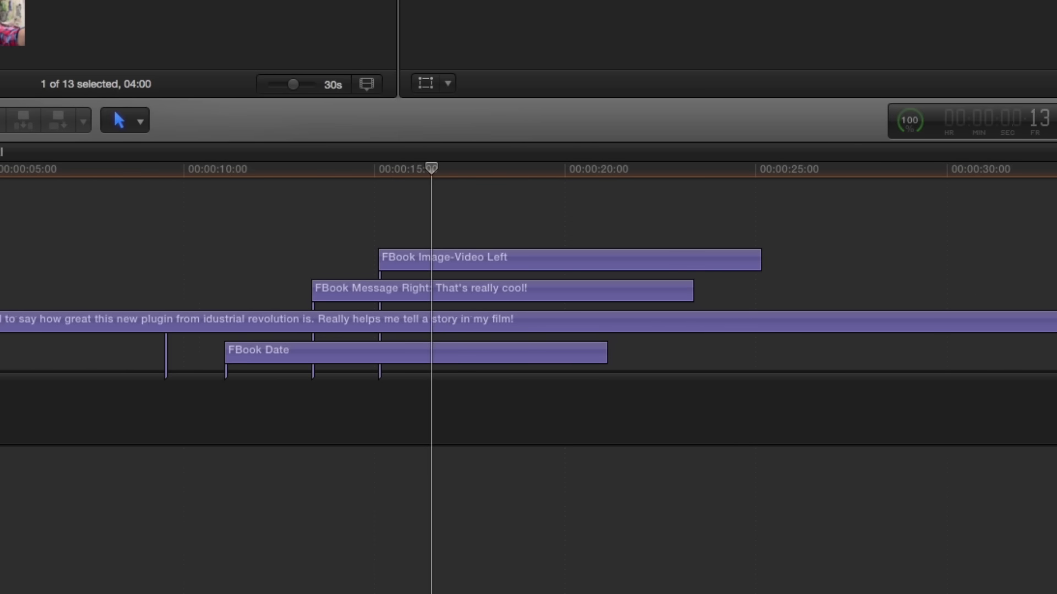
drag(0, 325, 242, 326)
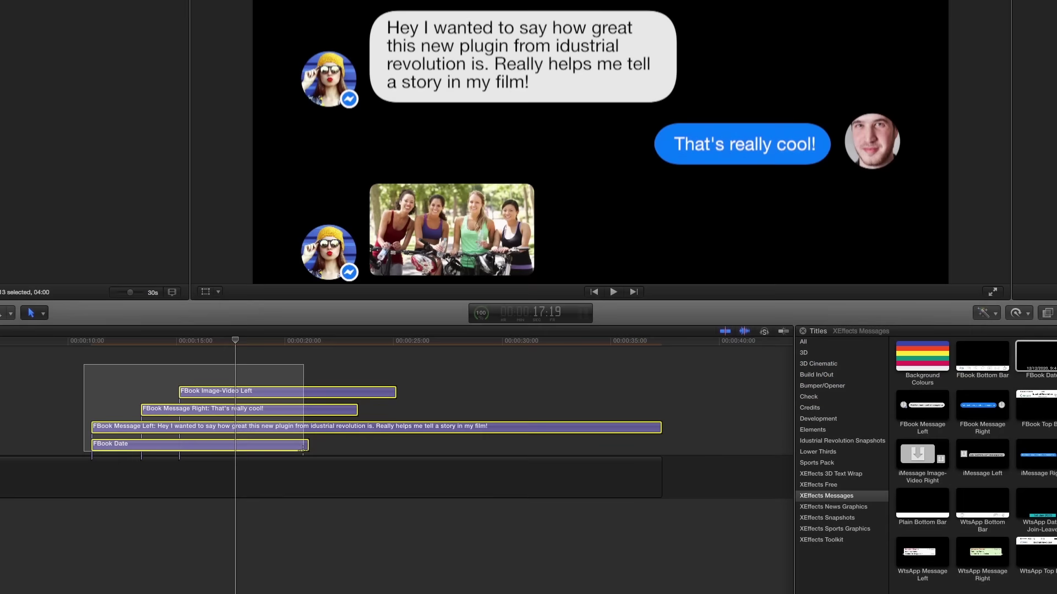
Step: Nest the four chat titles into a compound clip, then set Top Bar Size to -154 px and preview
drag(303, 450, 303, 451)
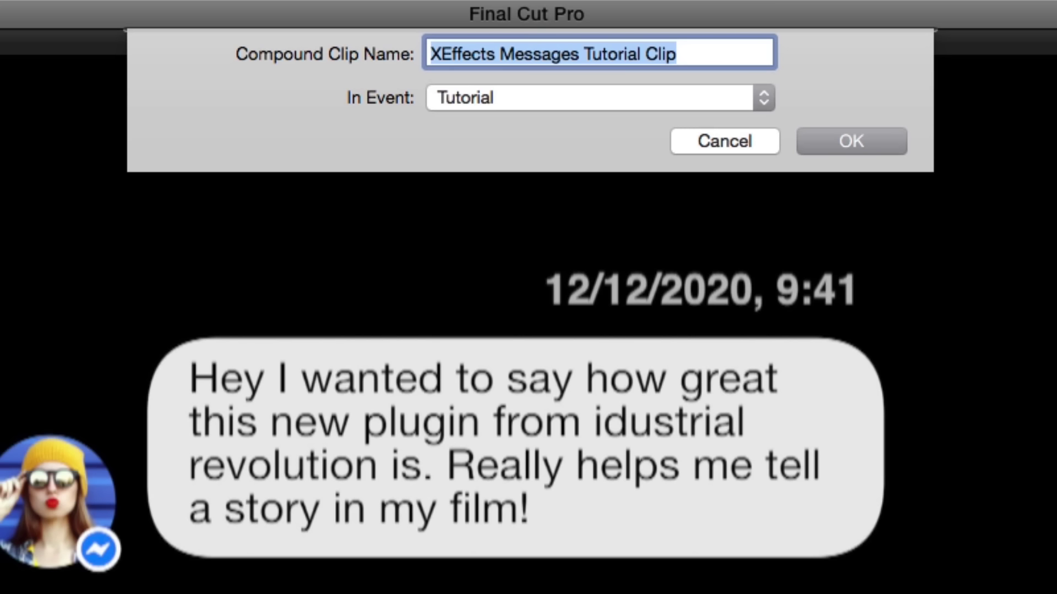
key(Return)
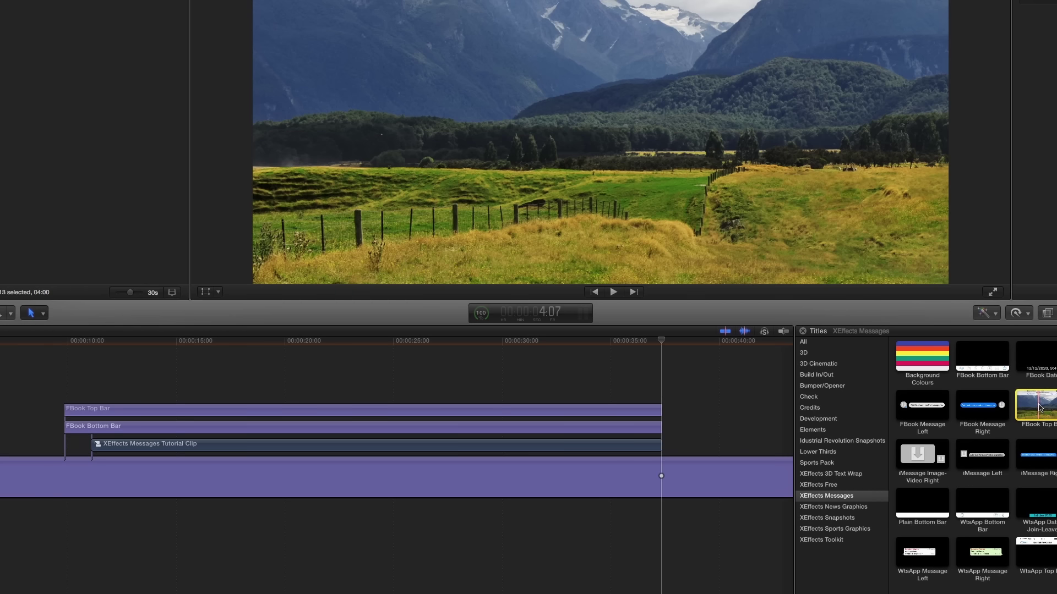
key(space)
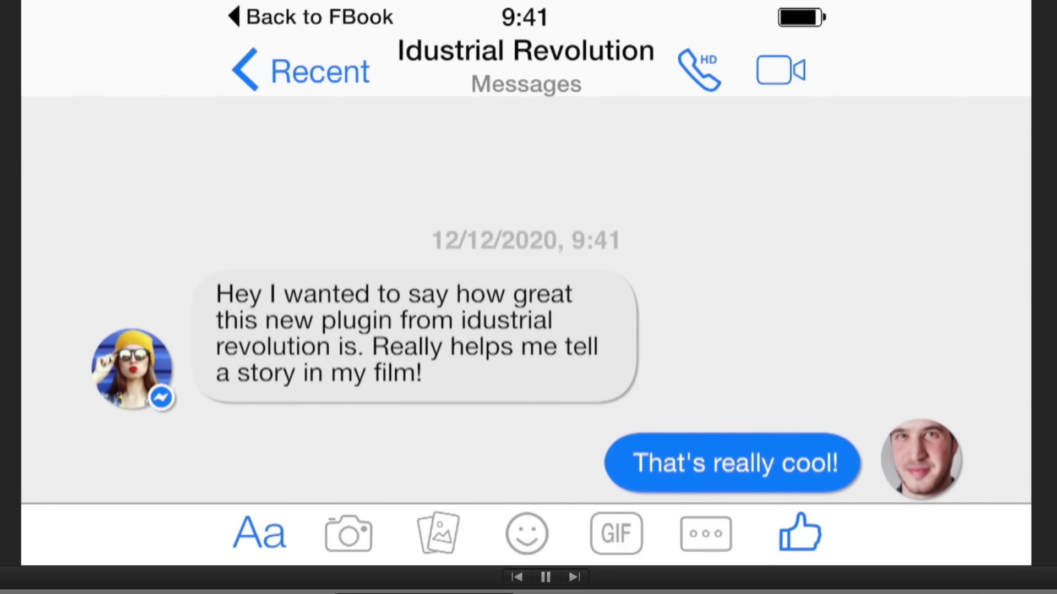
key(space)
drag(1010, 73, 1011, 78)
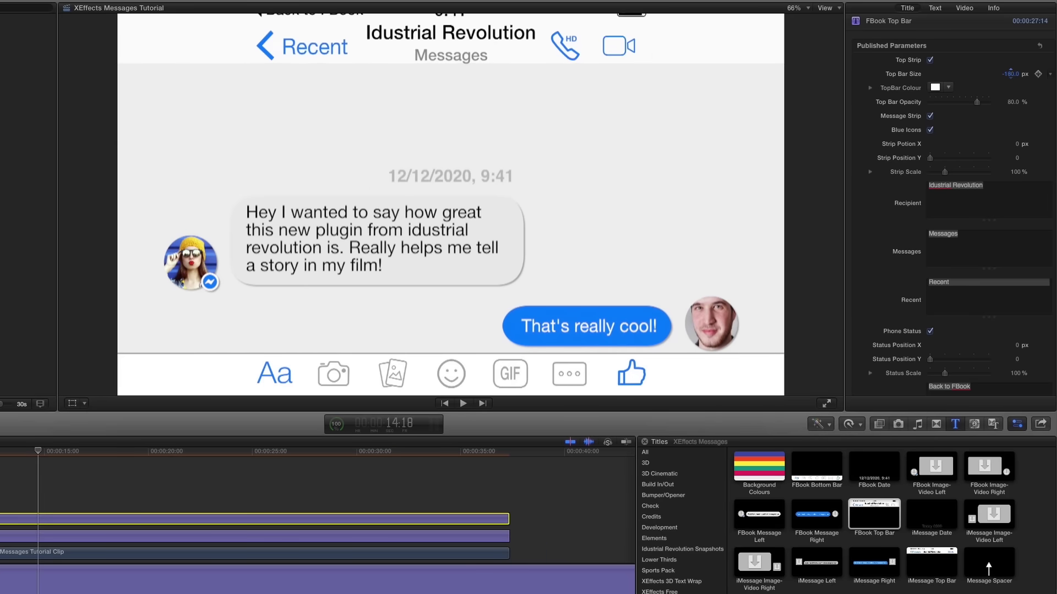
key(space)
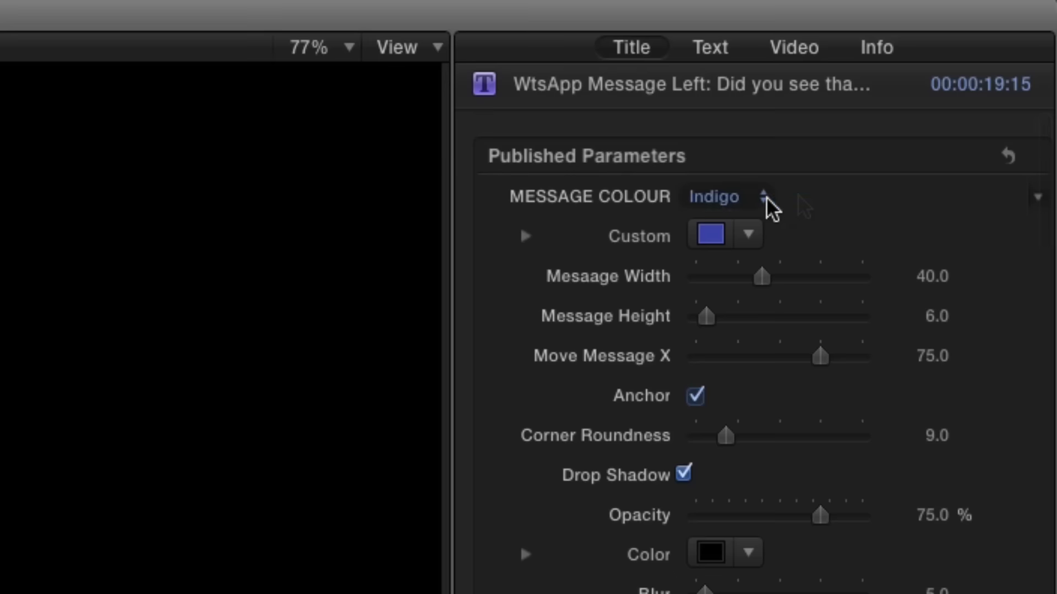
Step: Keep Message Colour on Indigo, uncheck Anchor, and set Corner Roundness to 0 on the right photo message
click(763, 205)
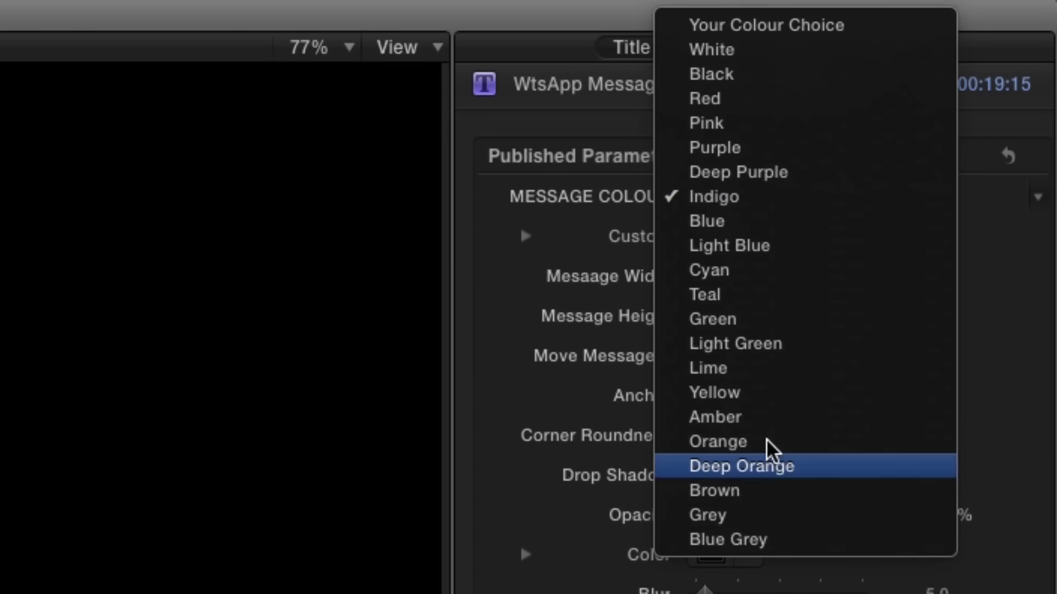
click(766, 196)
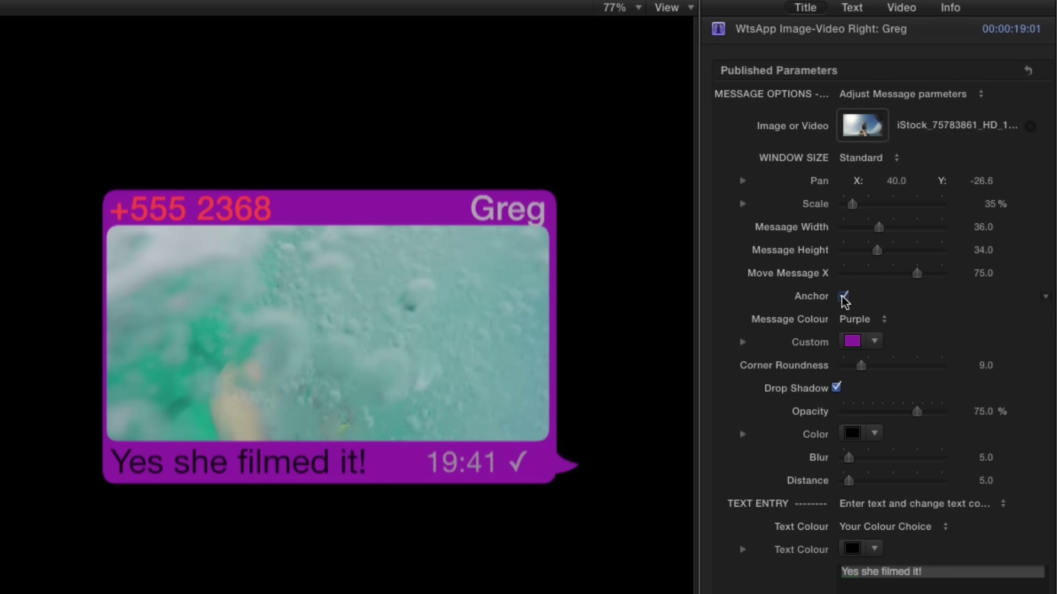
click(842, 297)
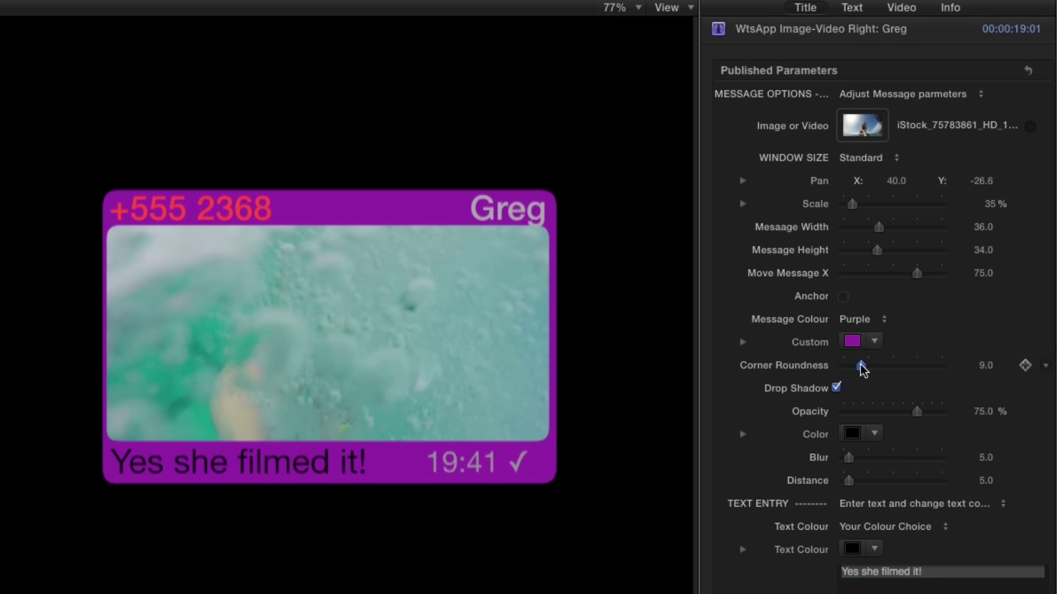
drag(860, 364, 814, 365)
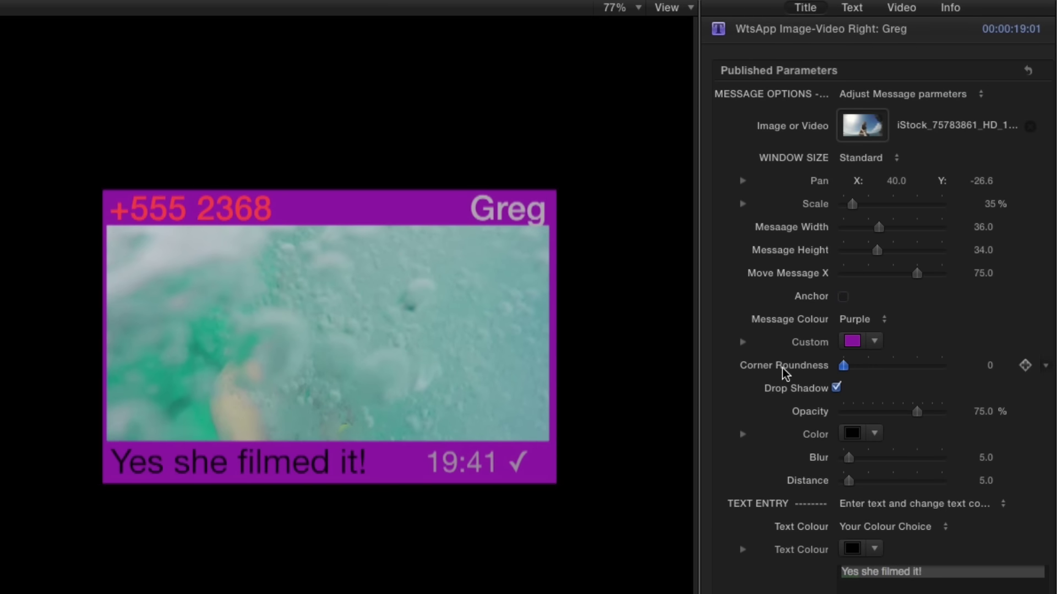